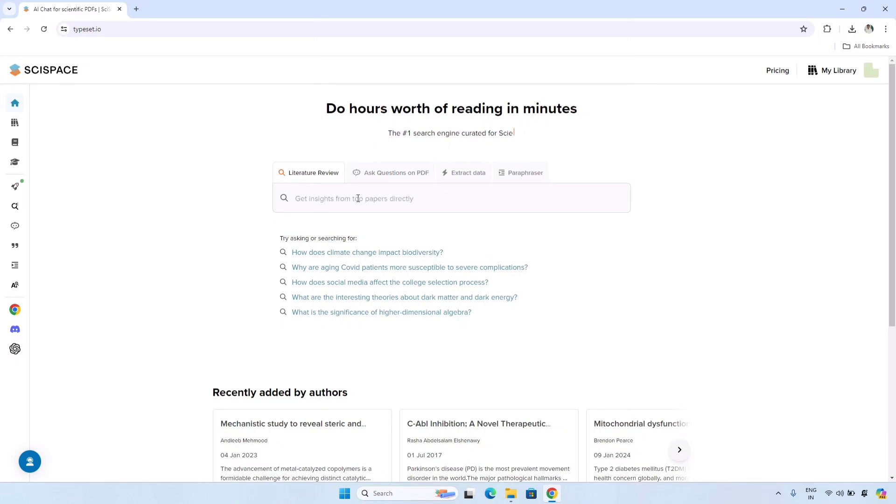
# Step: Rerun the recent Literature Review search 'effect of pesticides on dna'
pyautogui.click(384, 176)
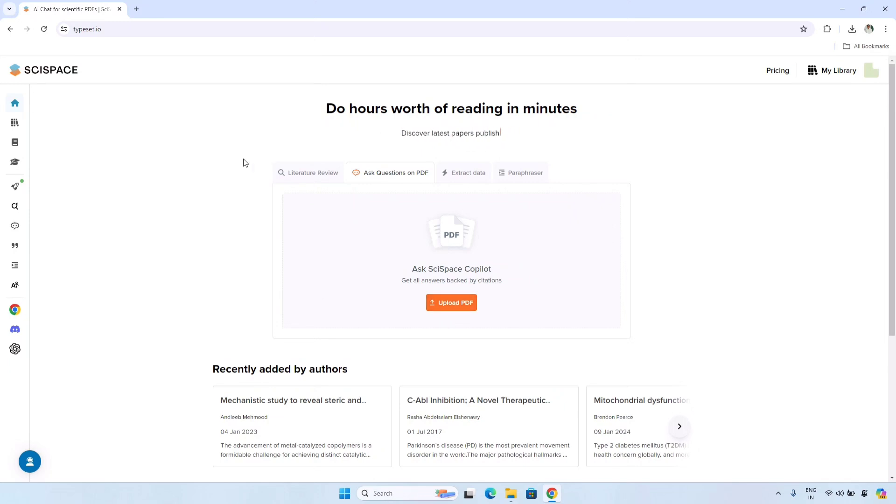
pyautogui.click(310, 177)
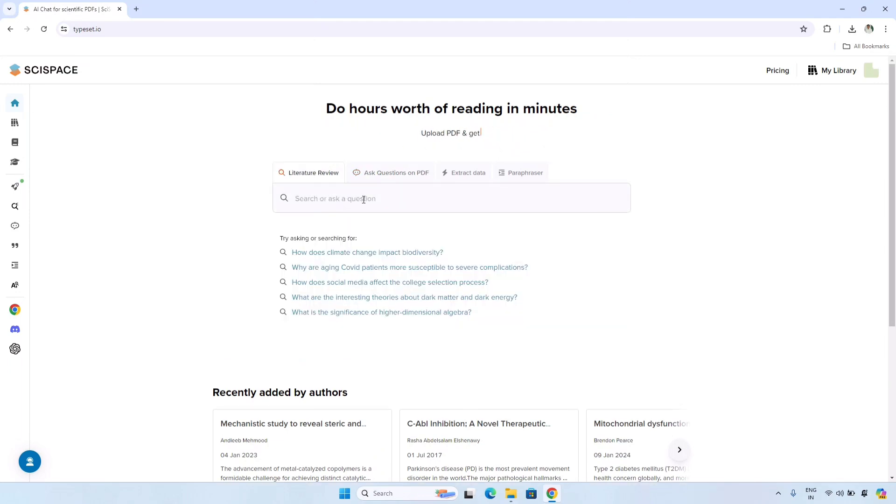
pyautogui.click(363, 200)
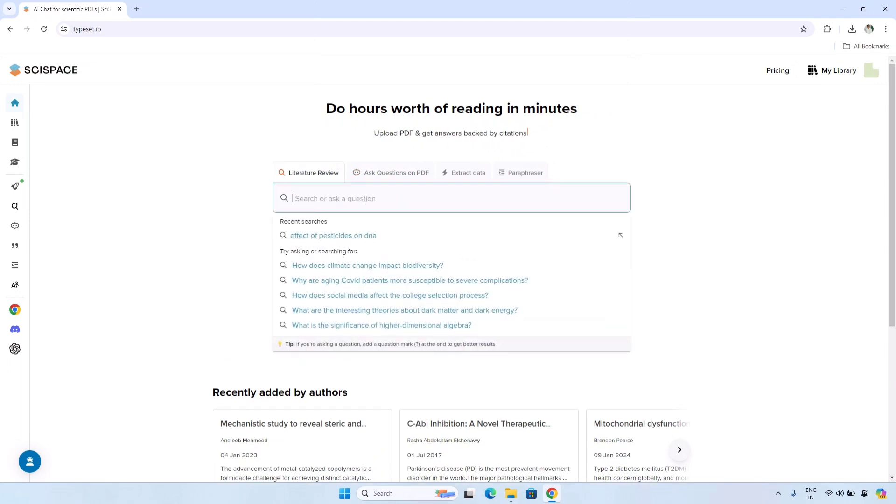
pyautogui.click(354, 236)
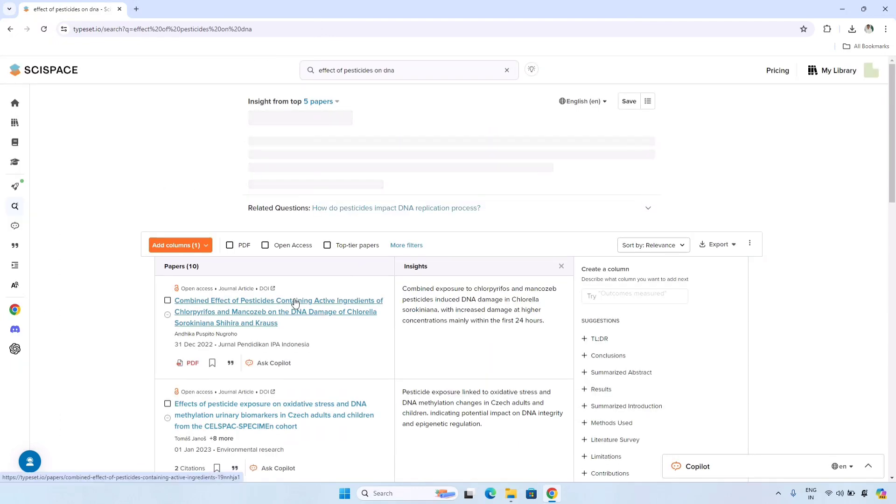
# Step: Scroll through the pesticide-DNA results table as it grows to 40 papers, then back up
pyautogui.scroll(-1, 291, 300)
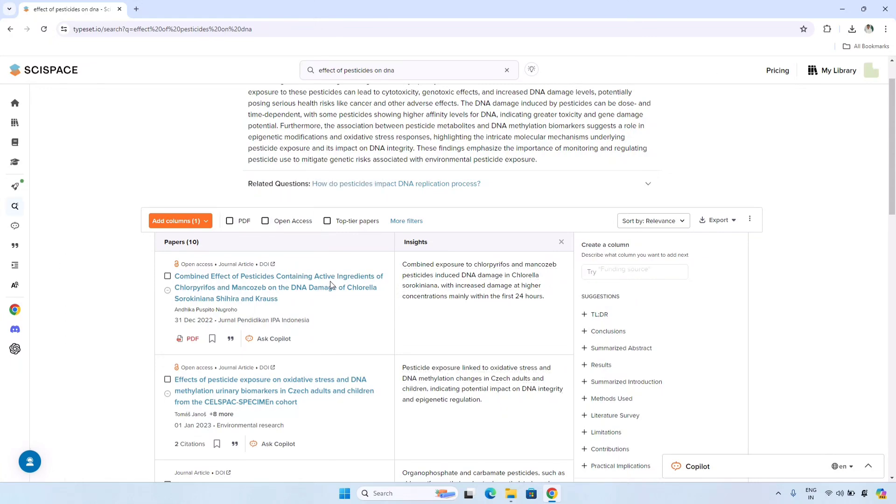
pyautogui.scroll(-1, 329, 284)
pyautogui.scroll(-4, 330, 284)
pyautogui.scroll(-3, 373, 275)
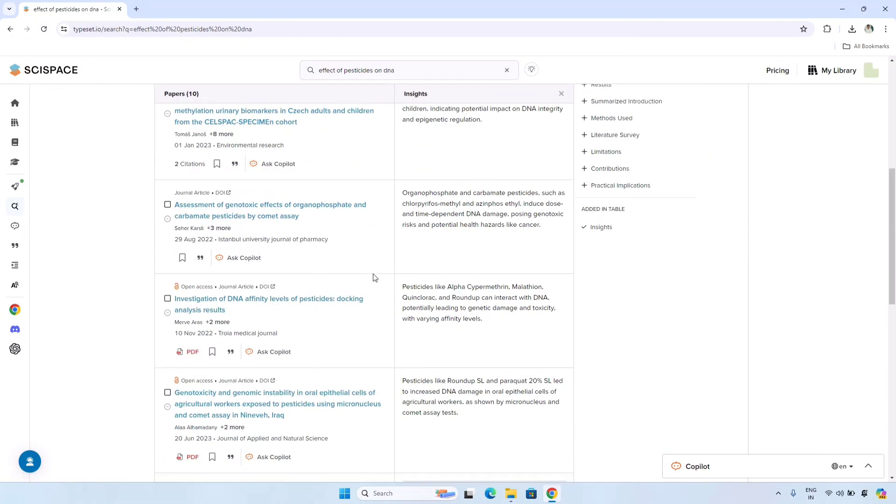
pyautogui.scroll(-3, 374, 277)
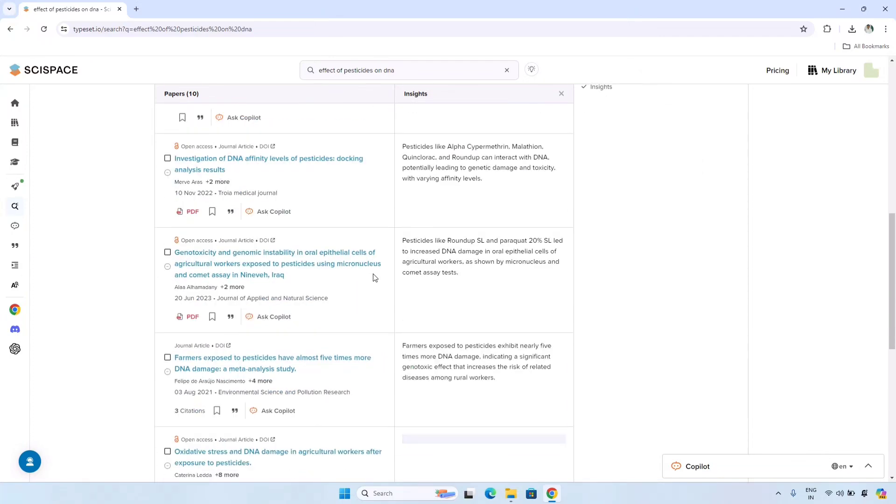
pyautogui.scroll(-1, 373, 278)
pyautogui.scroll(-2, 362, 325)
pyautogui.scroll(10, 362, 324)
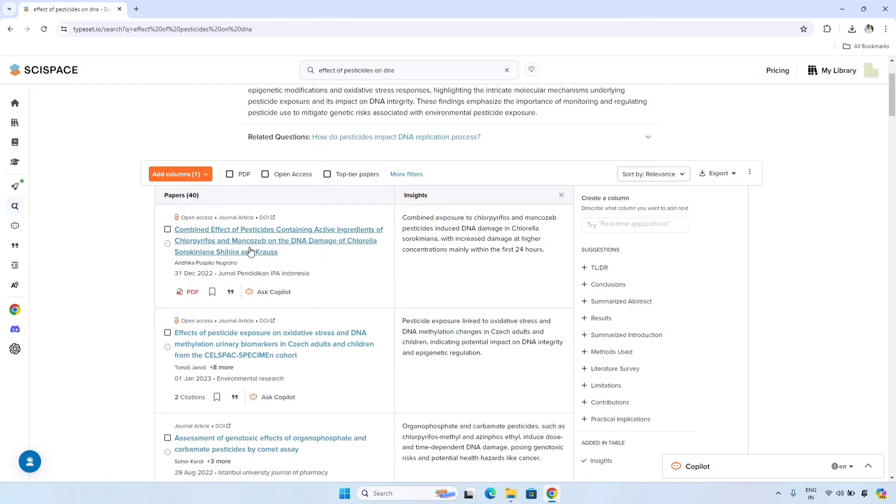
# Step: Open the chlorpyrifos and mancozeb paper, box its four suggested questions, and ask for its conclusions
pyautogui.click(234, 244)
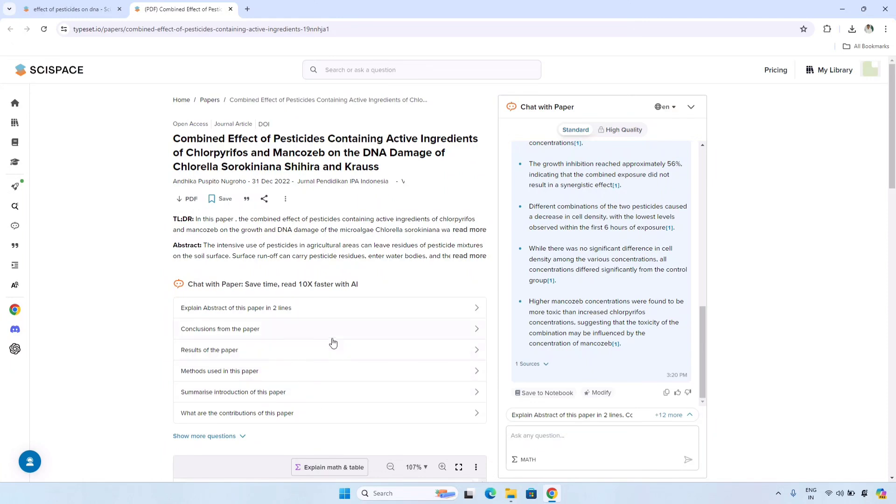
pyautogui.scroll(-1, 330, 344)
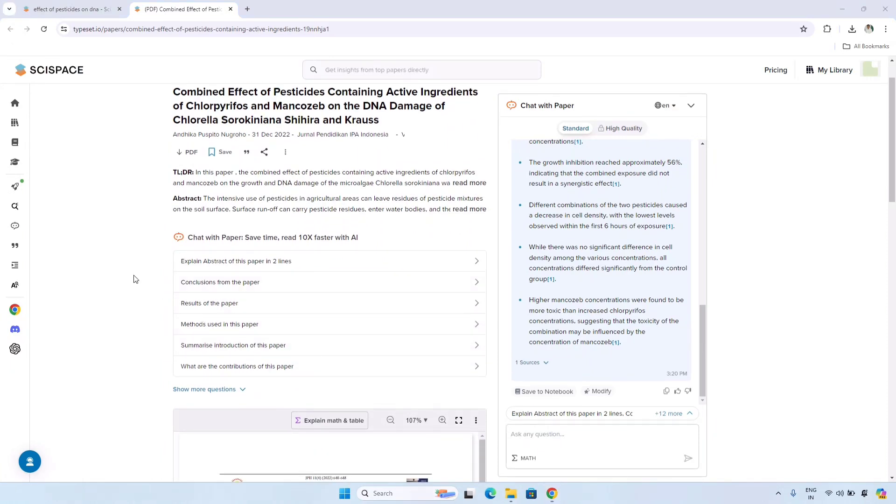
pyautogui.moveTo(159, 247)
pyautogui.mouseDown()
pyautogui.moveTo(223, 270)
pyautogui.moveTo(322, 271)
pyautogui.mouseUp()
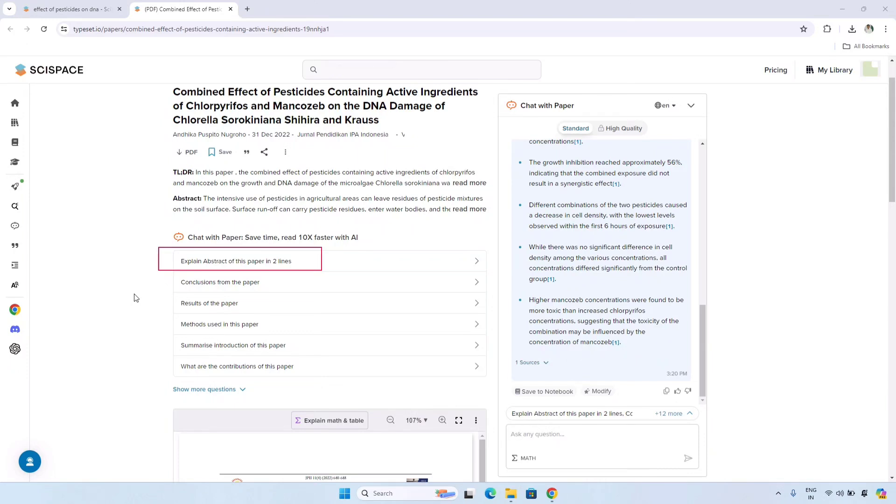
pyautogui.moveTo(158, 274)
pyautogui.mouseDown()
pyautogui.moveTo(195, 295)
pyautogui.moveTo(294, 297)
pyautogui.mouseUp()
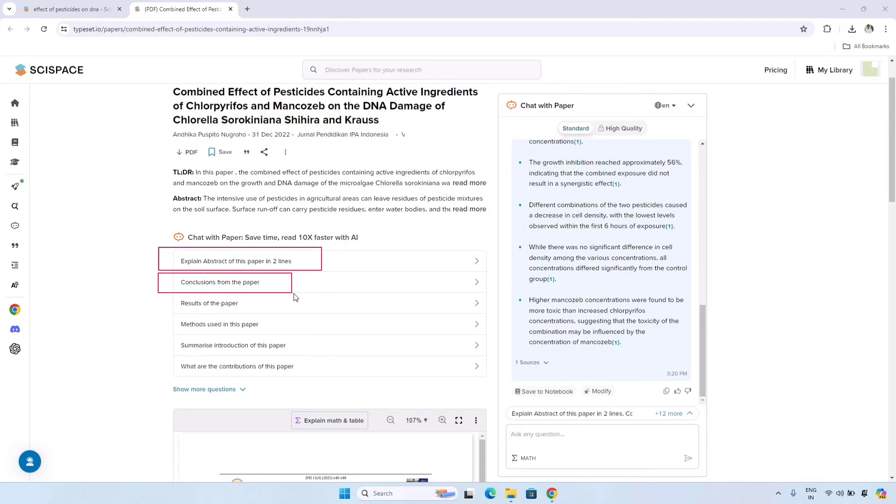
pyautogui.moveTo(159, 297)
pyautogui.mouseDown()
pyautogui.moveTo(167, 308)
pyautogui.moveTo(257, 309)
pyautogui.mouseUp()
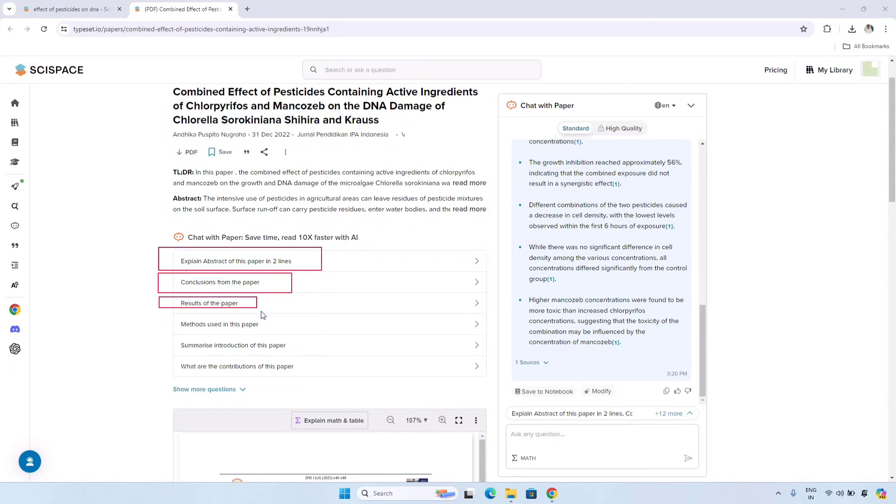
pyautogui.moveTo(165, 313)
pyautogui.mouseDown()
pyautogui.moveTo(194, 331)
pyautogui.moveTo(266, 335)
pyautogui.mouseUp()
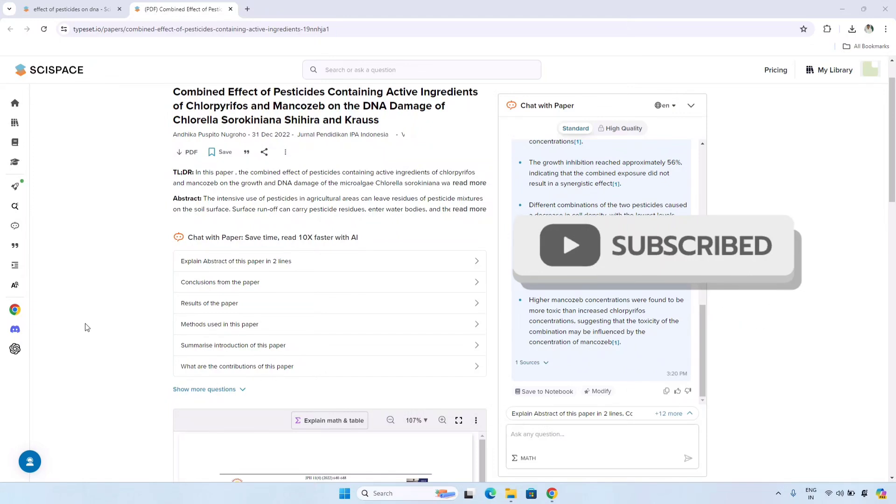
pyautogui.click(230, 284)
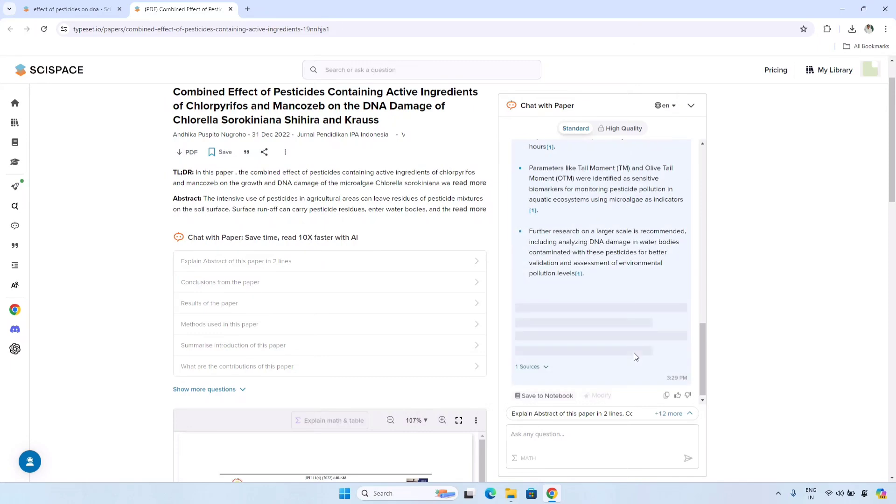
# Step: Select the bullets of the conclusions answer, then ask the chat for the methods used
pyautogui.scroll(3, 637, 336)
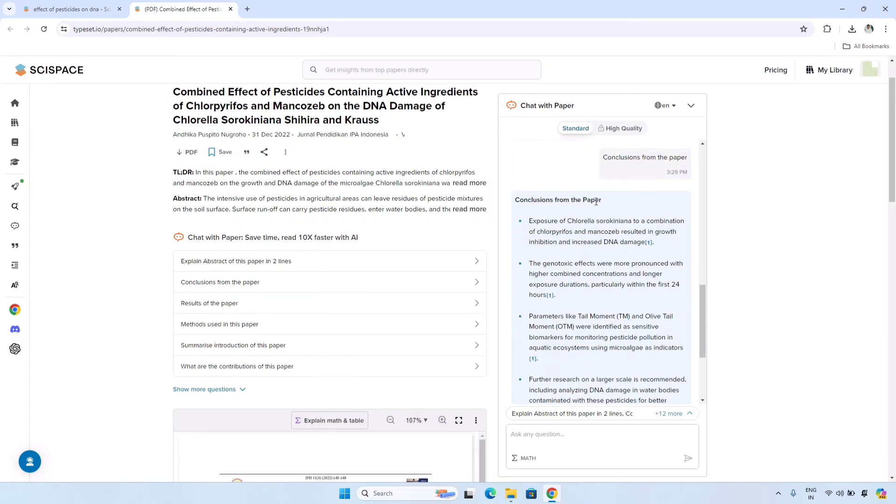
pyautogui.moveTo(530, 225); pyautogui.dragTo(575, 328)
pyautogui.scroll(2, 601, 280)
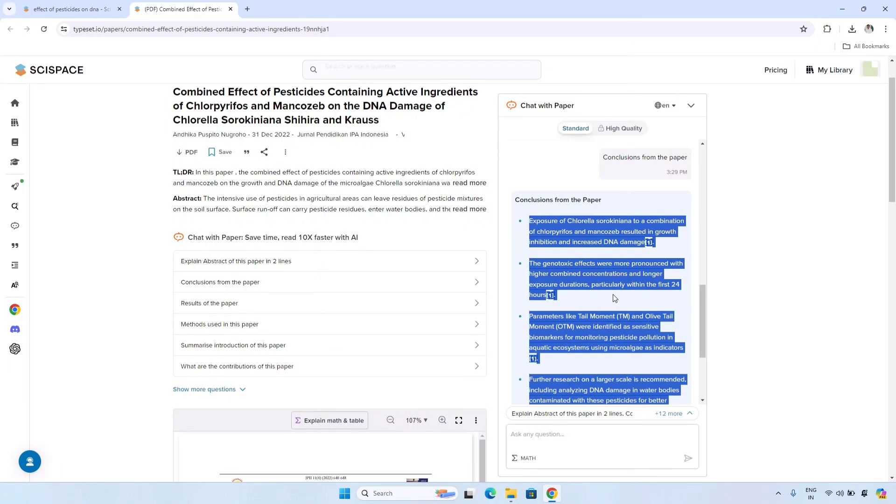
pyautogui.click(784, 286)
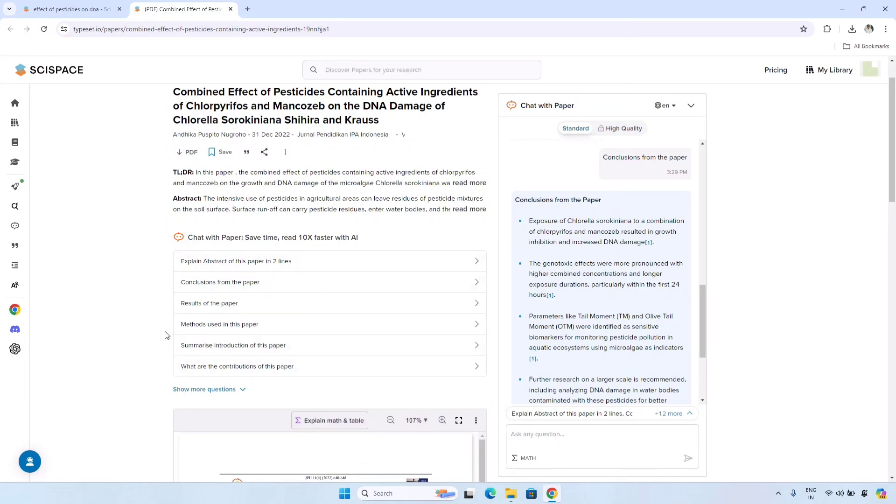
pyautogui.click(212, 329)
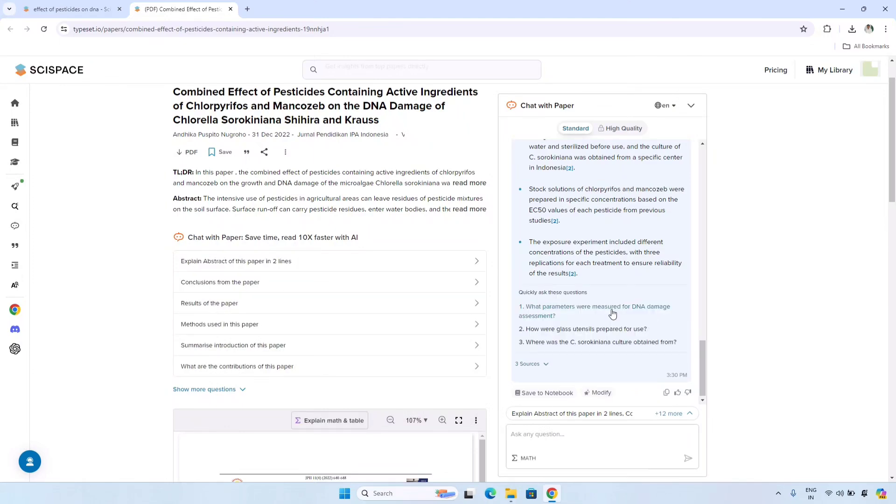
pyautogui.scroll(5, 628, 286)
pyautogui.scroll(1, 628, 285)
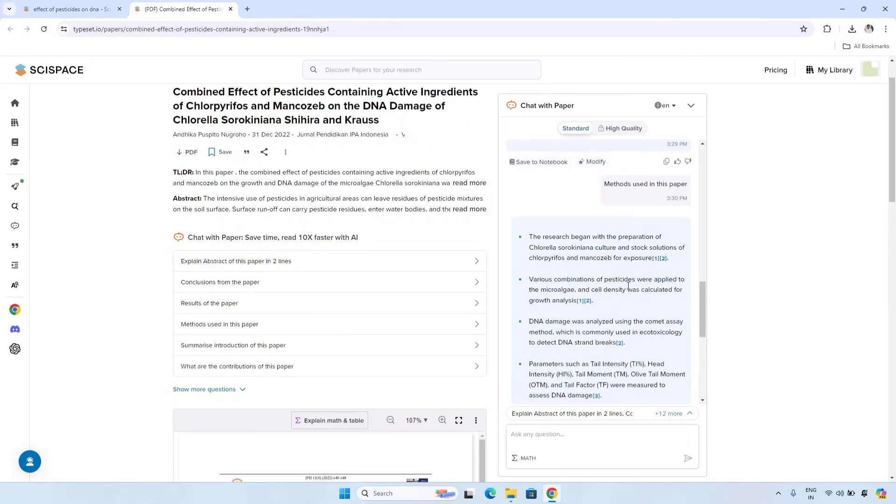
pyautogui.moveTo(531, 237); pyautogui.dragTo(617, 318)
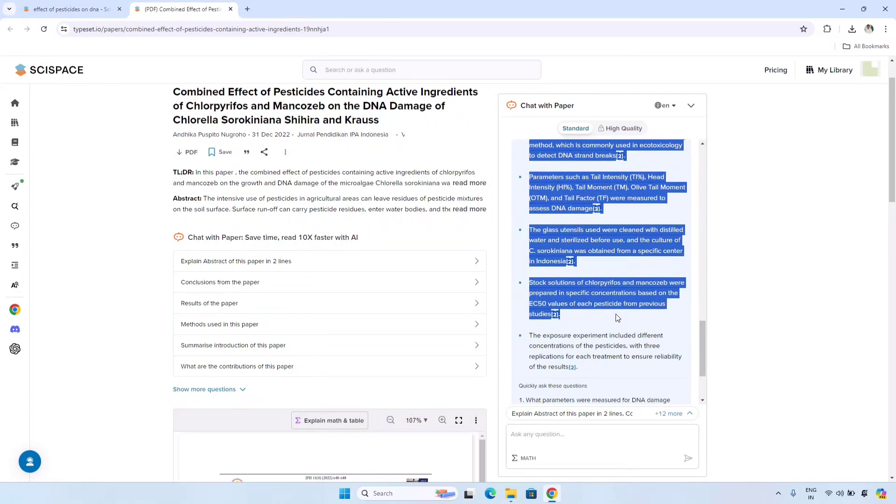
pyautogui.click(805, 289)
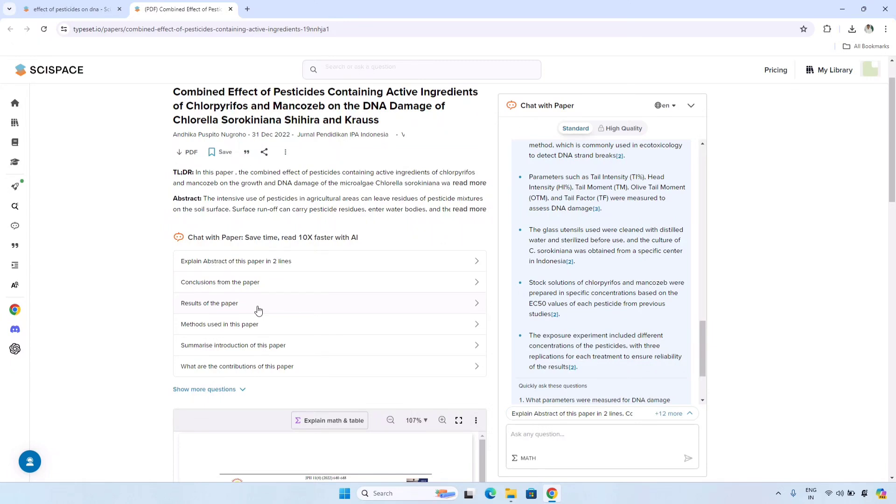
pyautogui.scroll(-1, 259, 311)
pyautogui.scroll(-1, 360, 315)
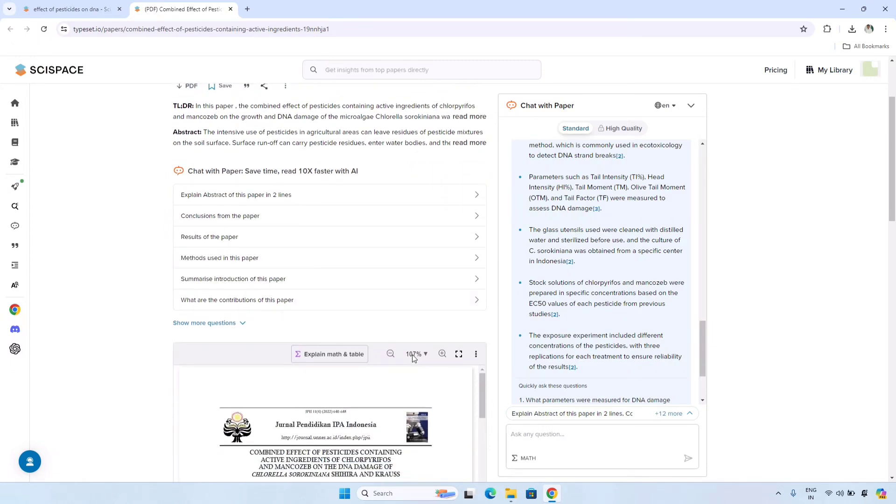
pyautogui.scroll(-1, 413, 358)
pyautogui.scroll(-3, 769, 349)
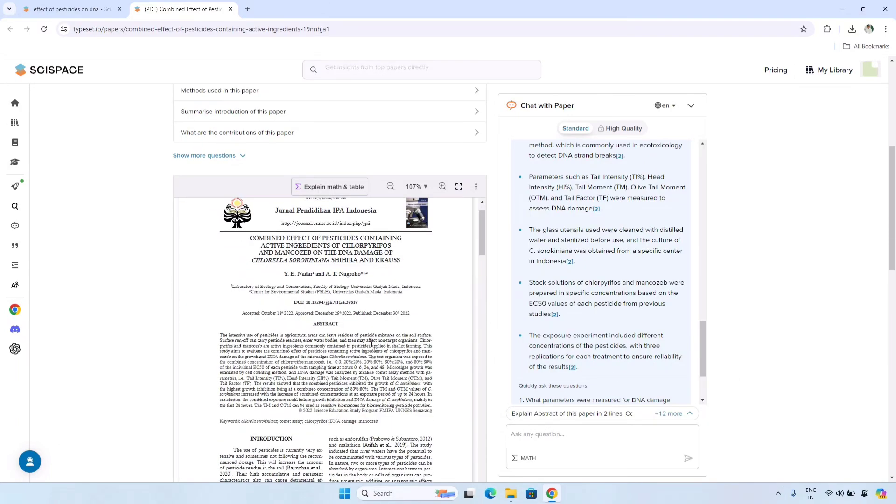
pyautogui.scroll(-8, 372, 347)
pyautogui.scroll(-8, 373, 347)
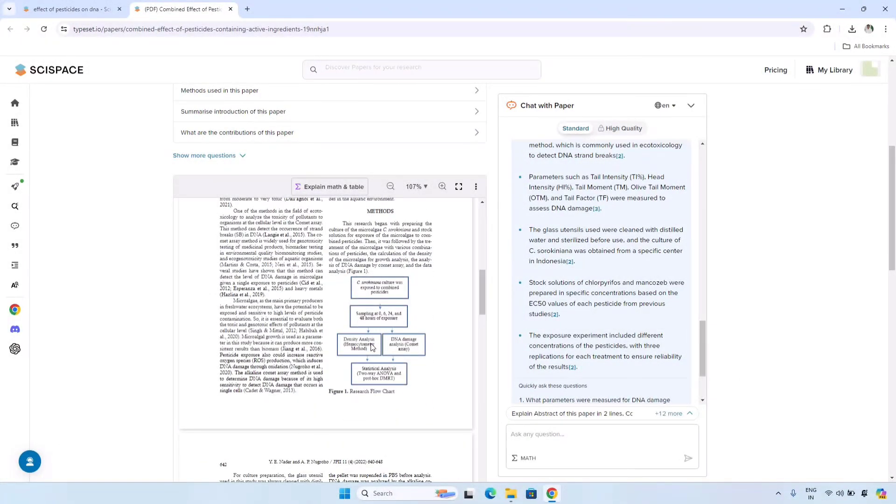
pyautogui.scroll(-3, 371, 347)
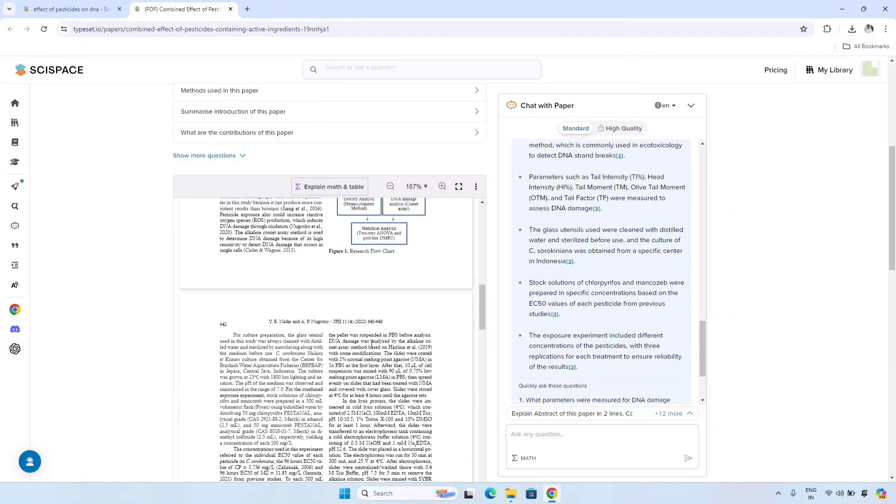
pyautogui.scroll(-3, 372, 345)
pyautogui.scroll(-5, 371, 344)
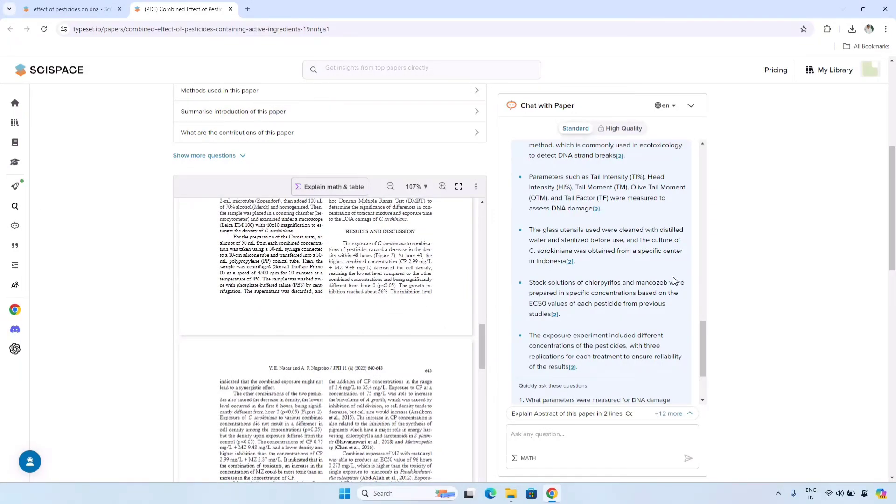
pyautogui.scroll(-5, 466, 195)
pyautogui.scroll(-8, 799, 280)
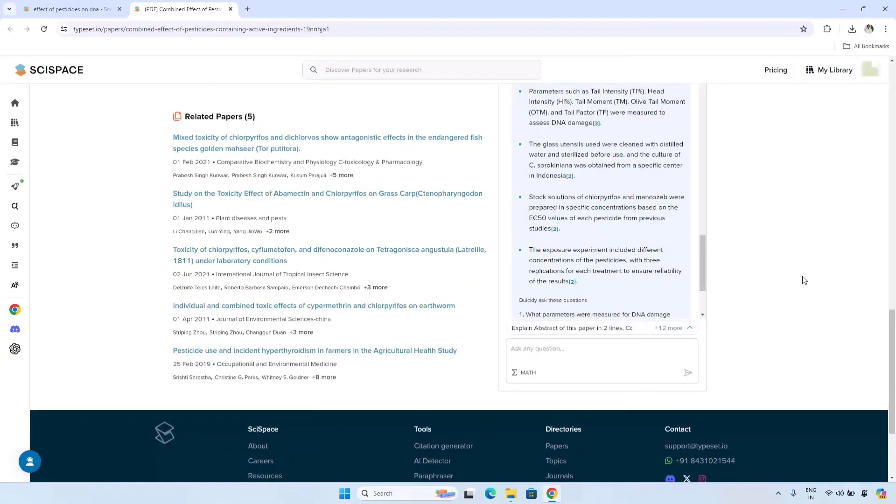
pyautogui.scroll(14, 801, 281)
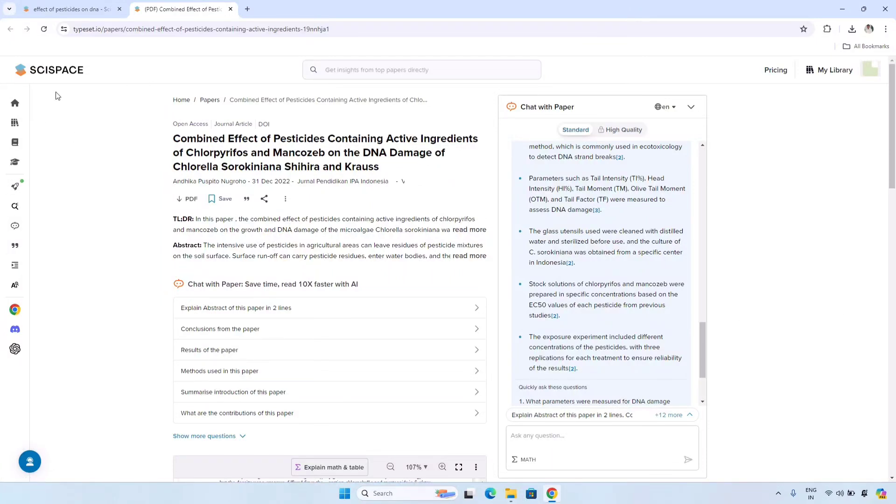
# Step: Go back to the SciSpace home page and open My Library from the sidebar
pyautogui.click(52, 75)
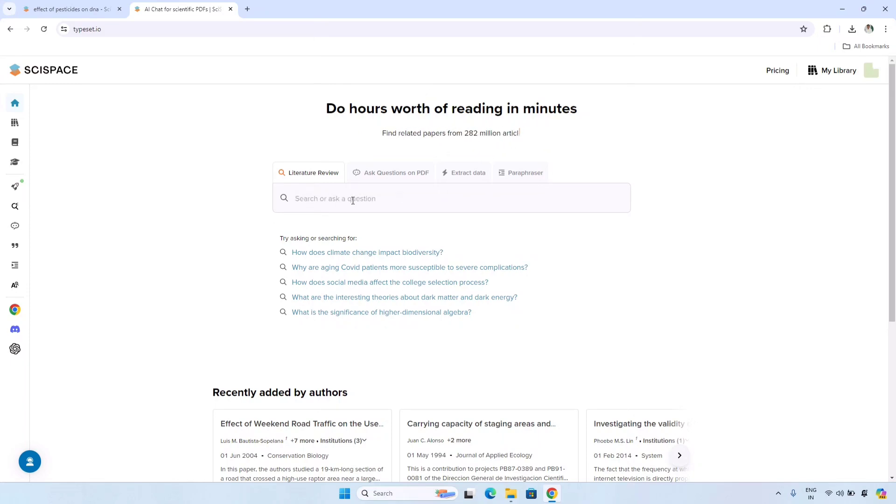
pyautogui.moveTo(24, 212)
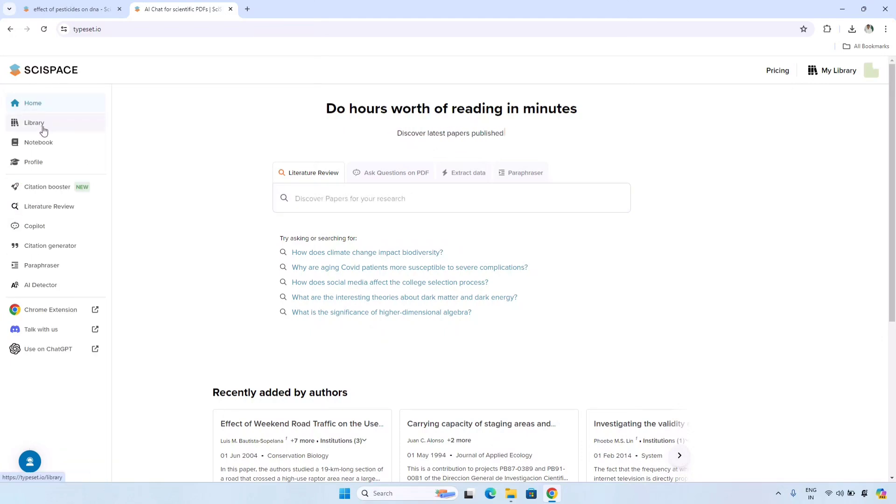
pyautogui.click(43, 129)
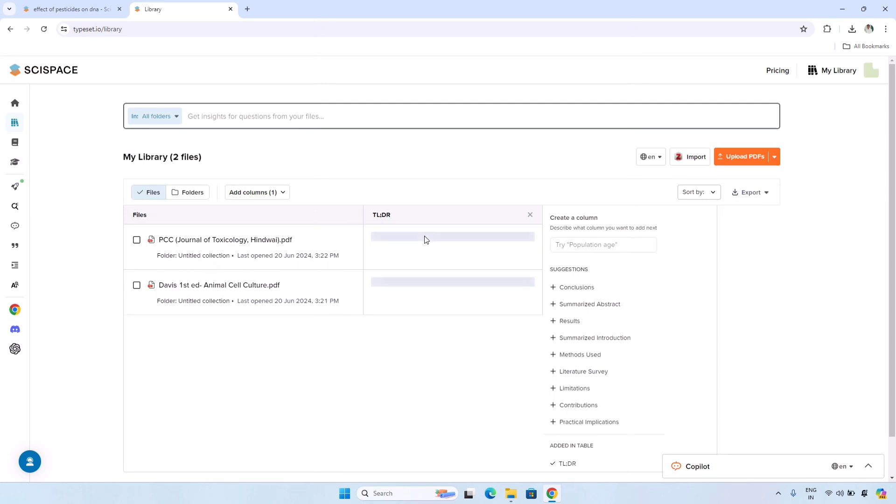
# Step: Let the Library's TL;DR summaries load, then go to the Paraphraser tool
pyautogui.moveTo(28, 164)
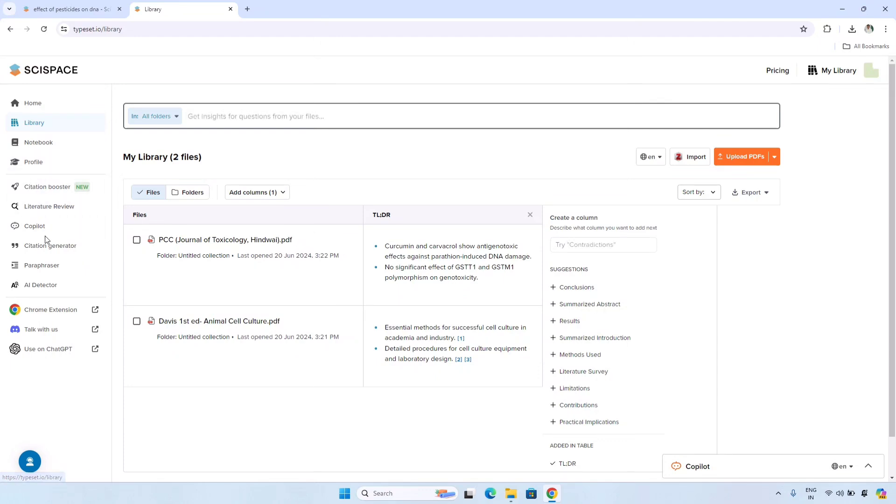
pyautogui.click(45, 271)
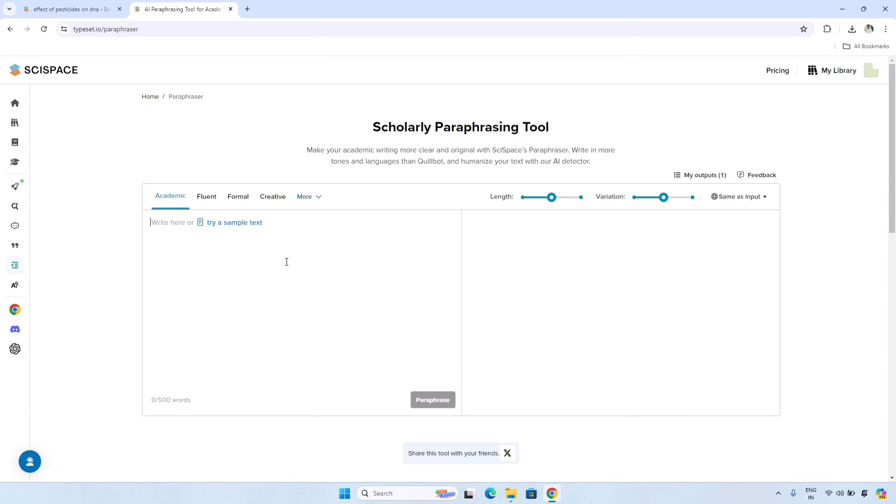
# Step: Paraphrase the sample Artificial Intelligence paragraph, select the output, then return to the home page
pyautogui.click(244, 222)
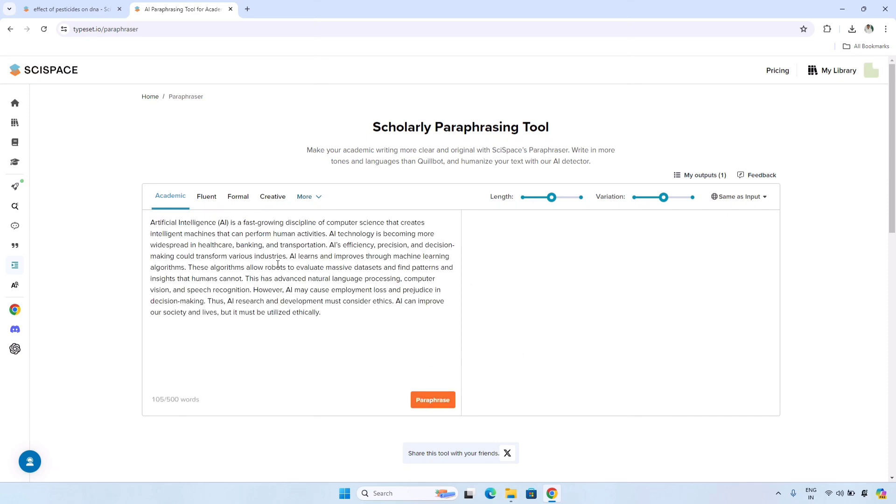
pyautogui.click(440, 402)
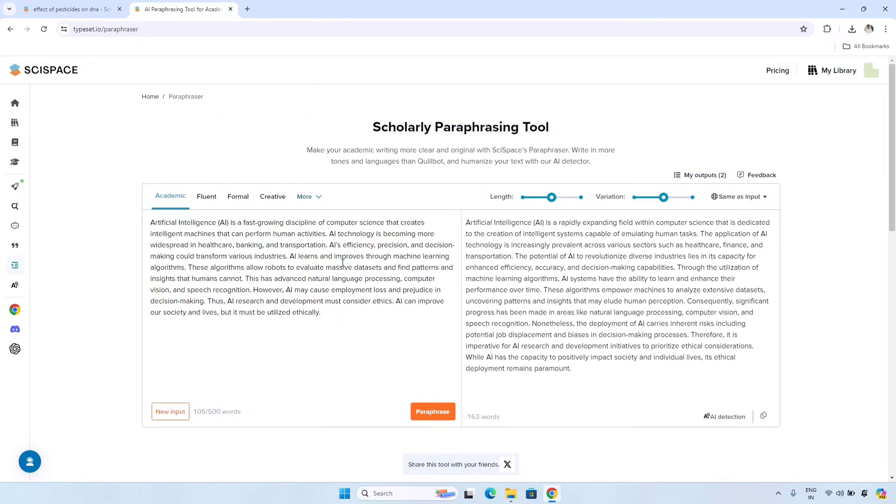
pyautogui.moveTo(465, 222); pyautogui.dragTo(583, 380)
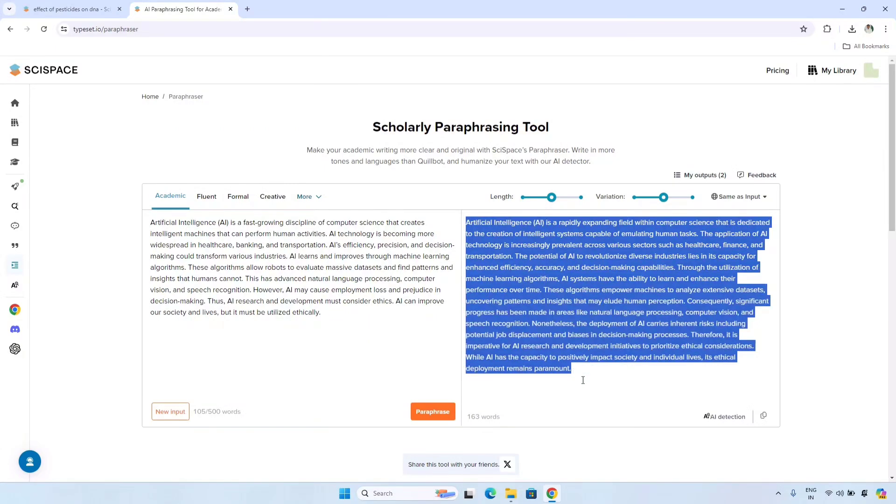
pyautogui.click(595, 383)
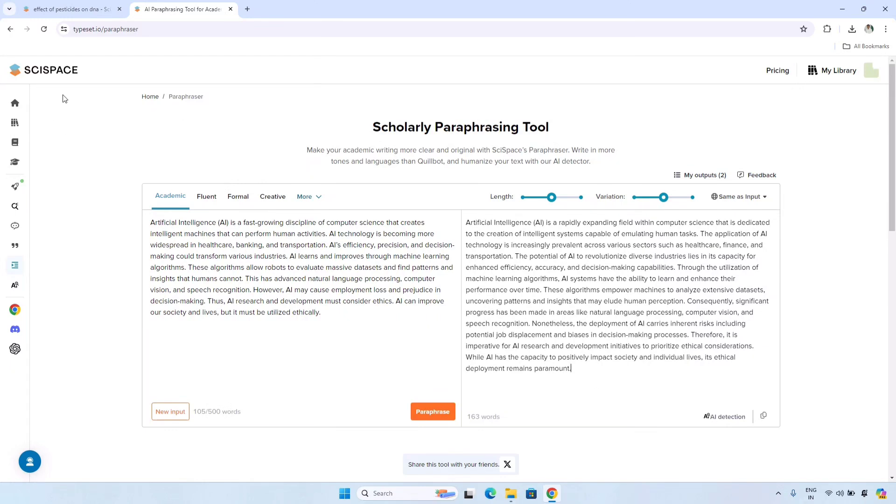
pyautogui.click(51, 73)
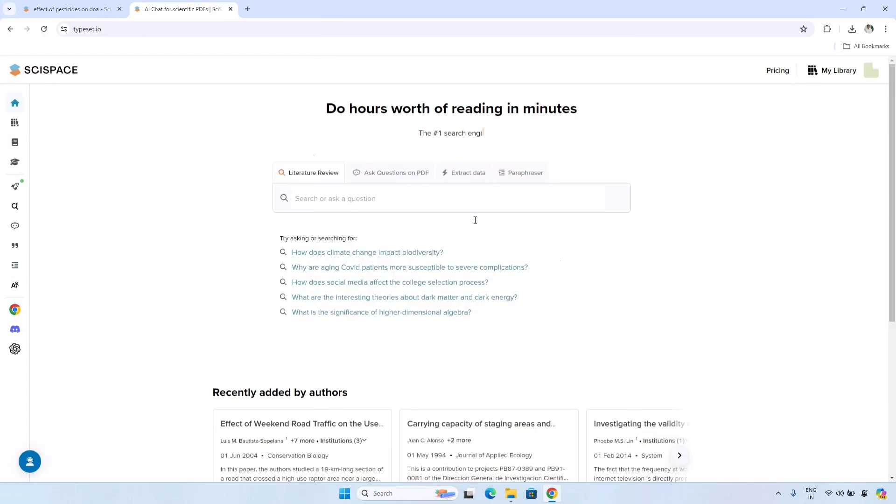